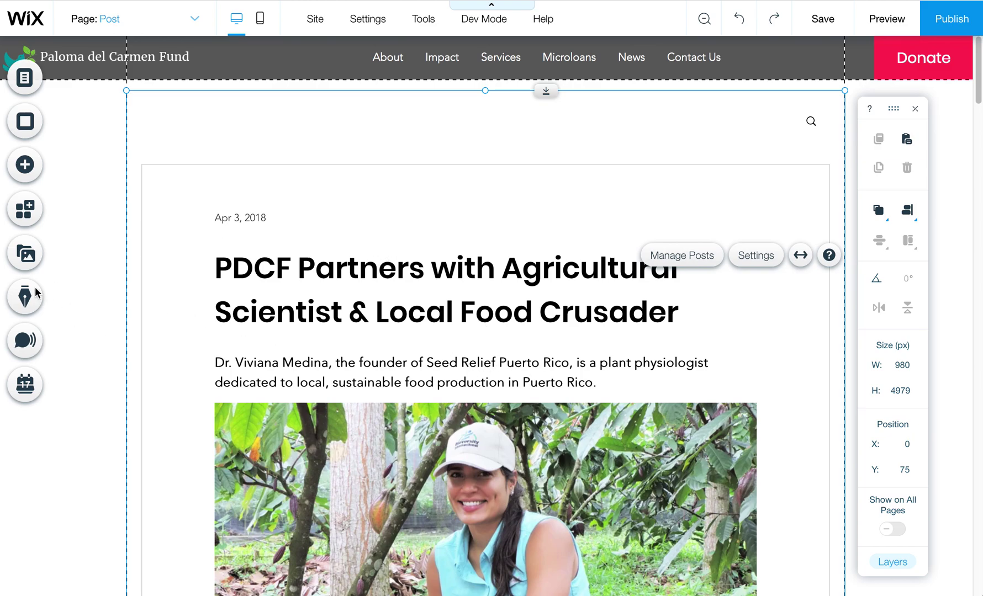
Step: Switch the editor to the blog's Post page and select the blog post element
click(27, 302)
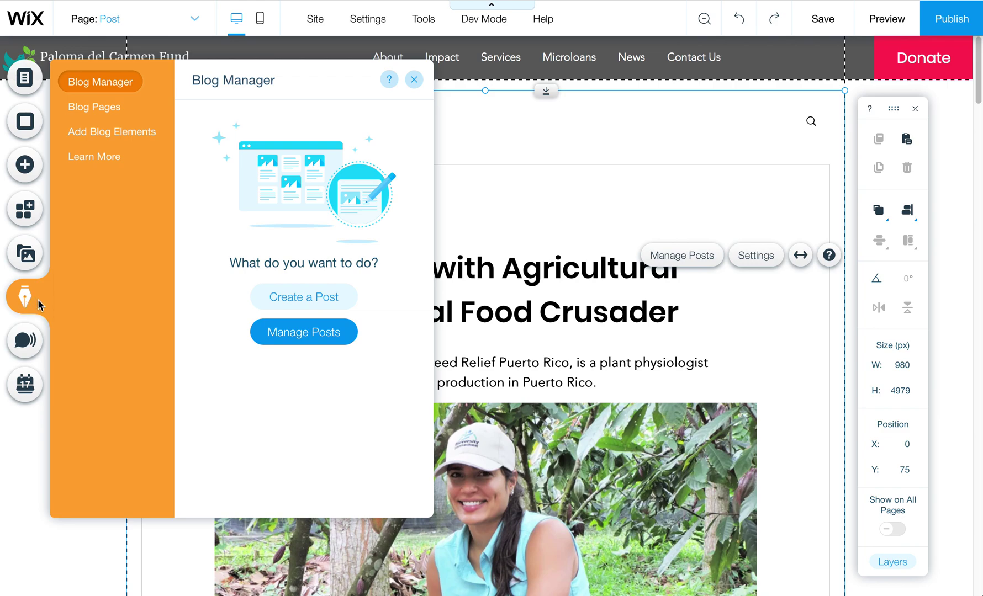
click(103, 109)
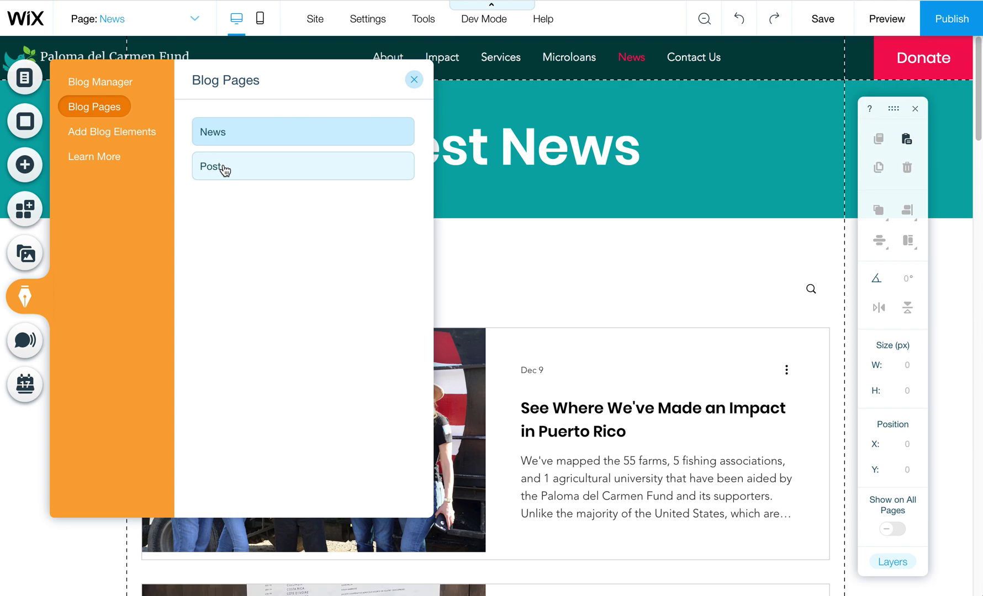
click(230, 171)
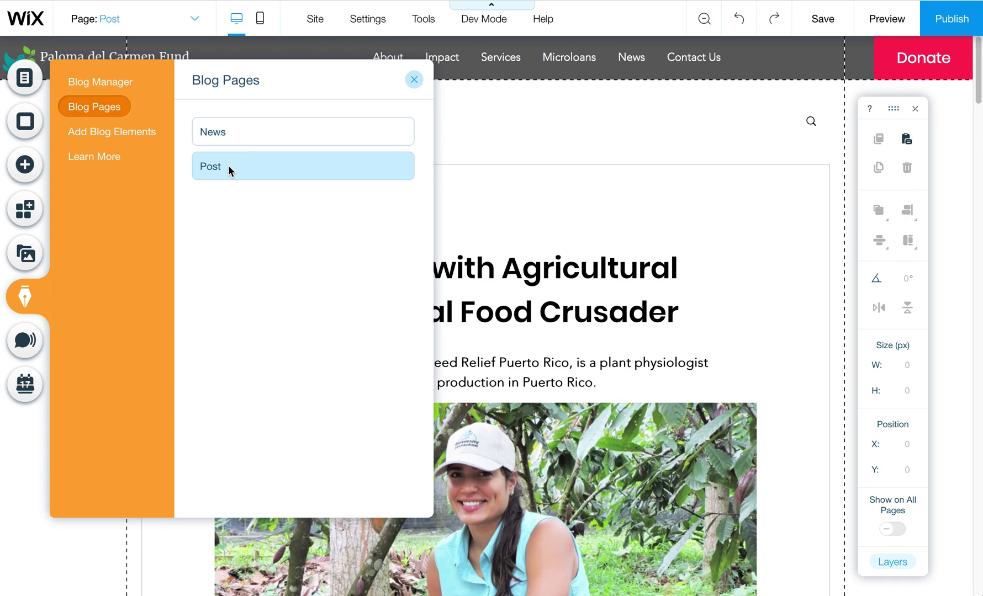
click(552, 286)
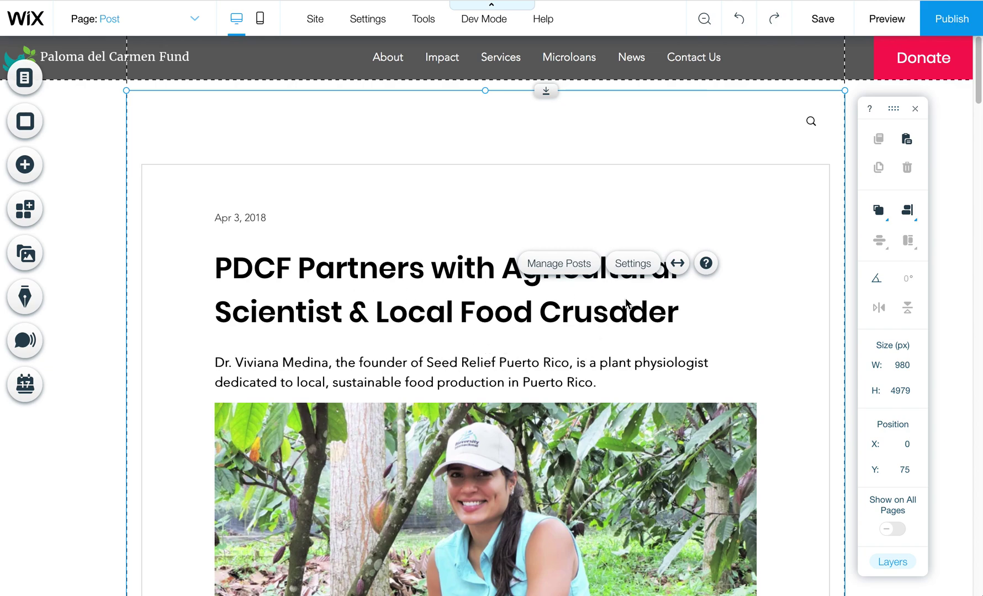
click(450, 283)
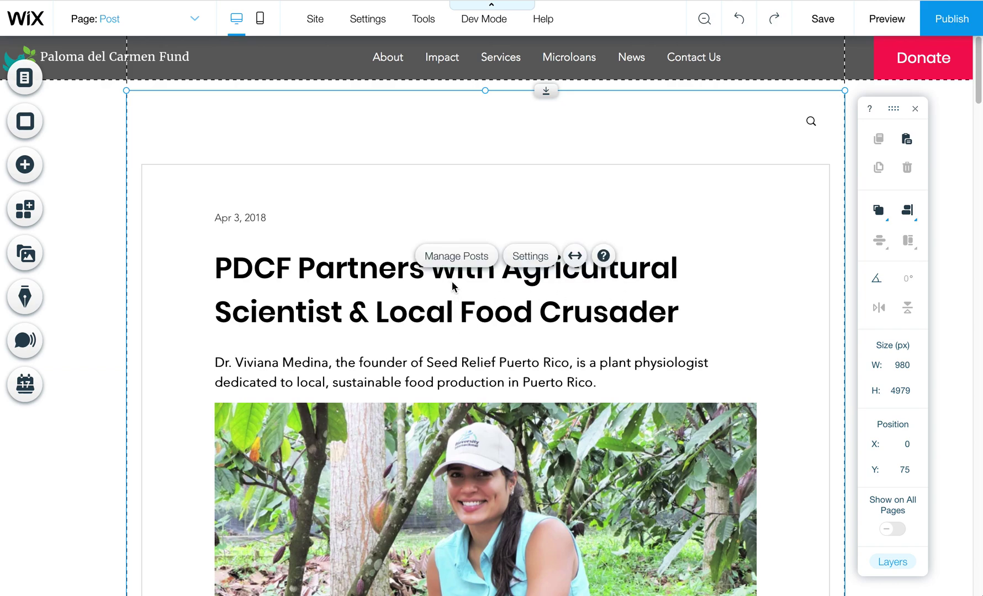
Step: In the post's Display settings, turn Author name and Reading time on, then off again
click(533, 260)
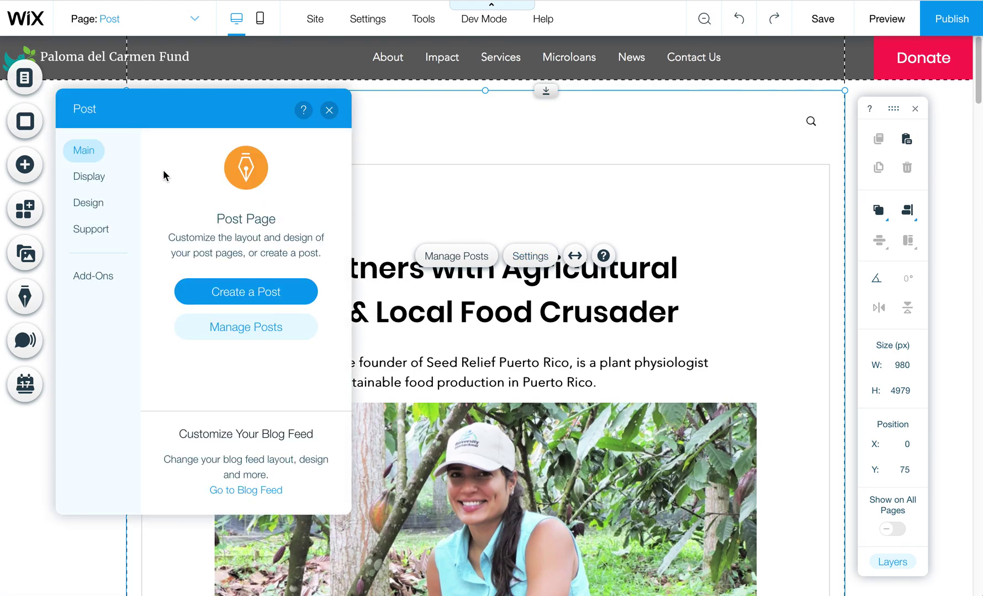
click(98, 182)
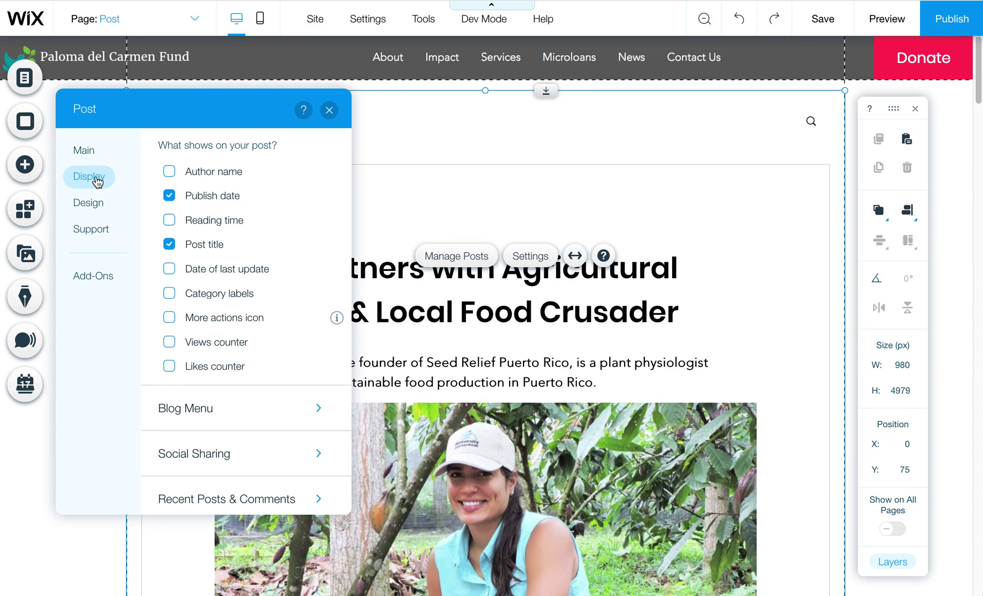
click(209, 174)
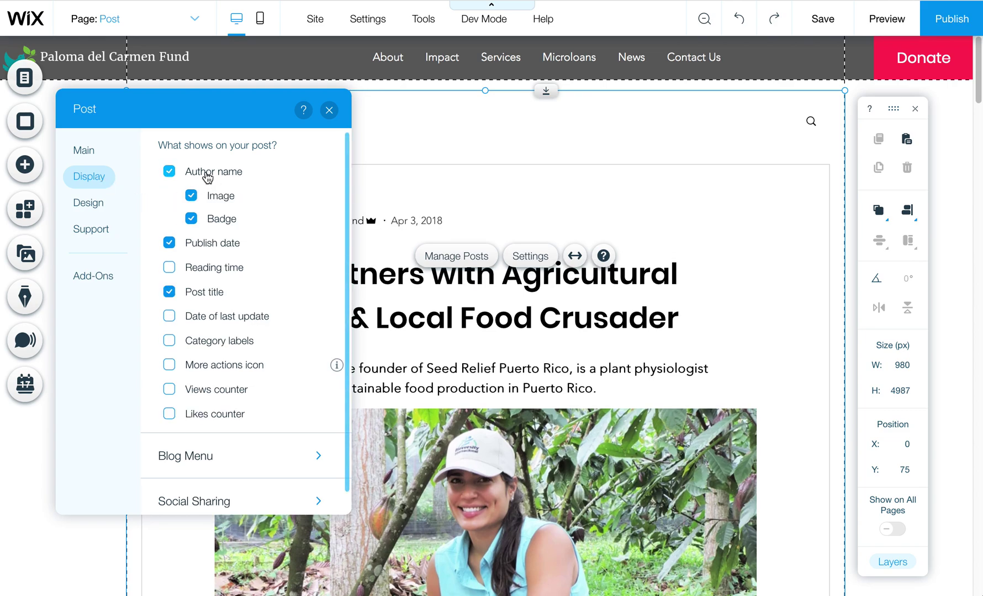
click(207, 176)
click(200, 224)
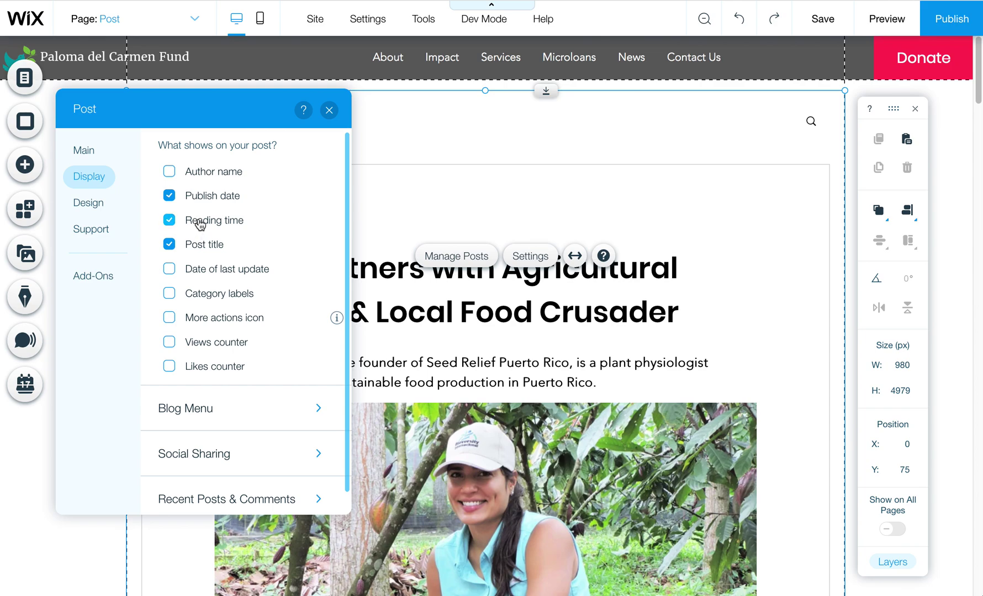
click(200, 225)
Step: Keep Show blog menu on with only the search box after toggling it off and back on
click(188, 411)
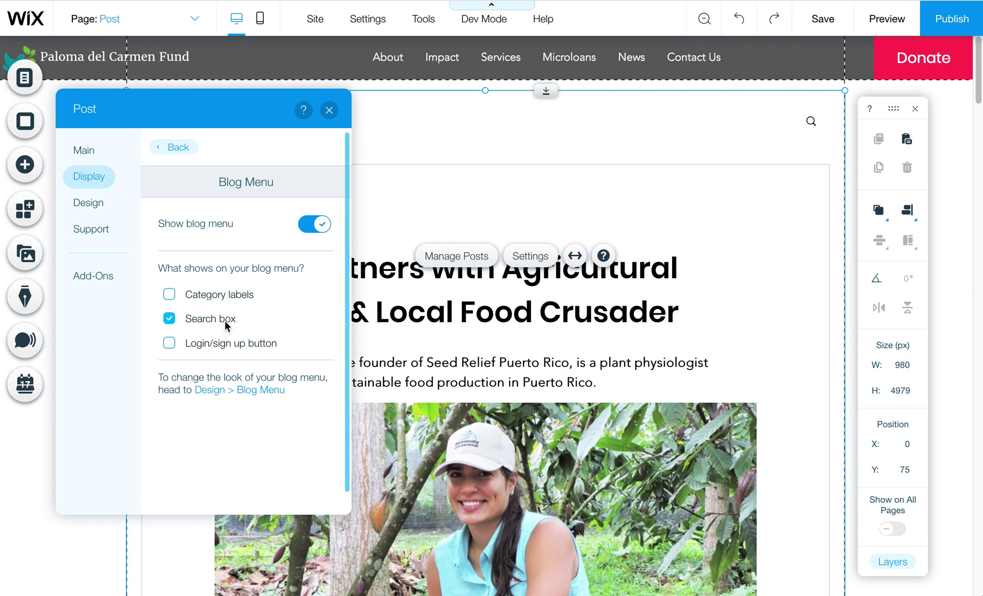
click(313, 224)
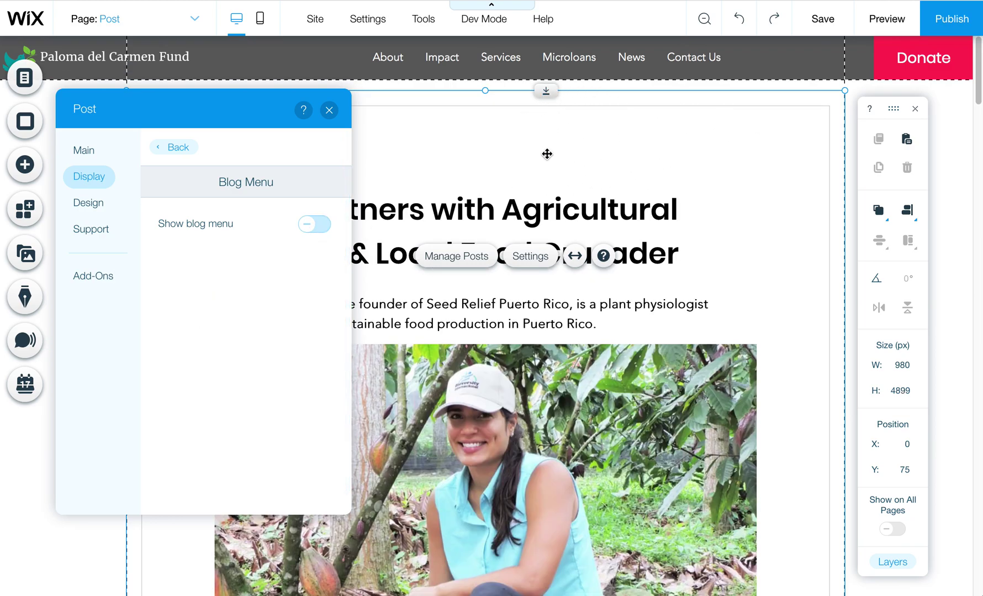
click(315, 225)
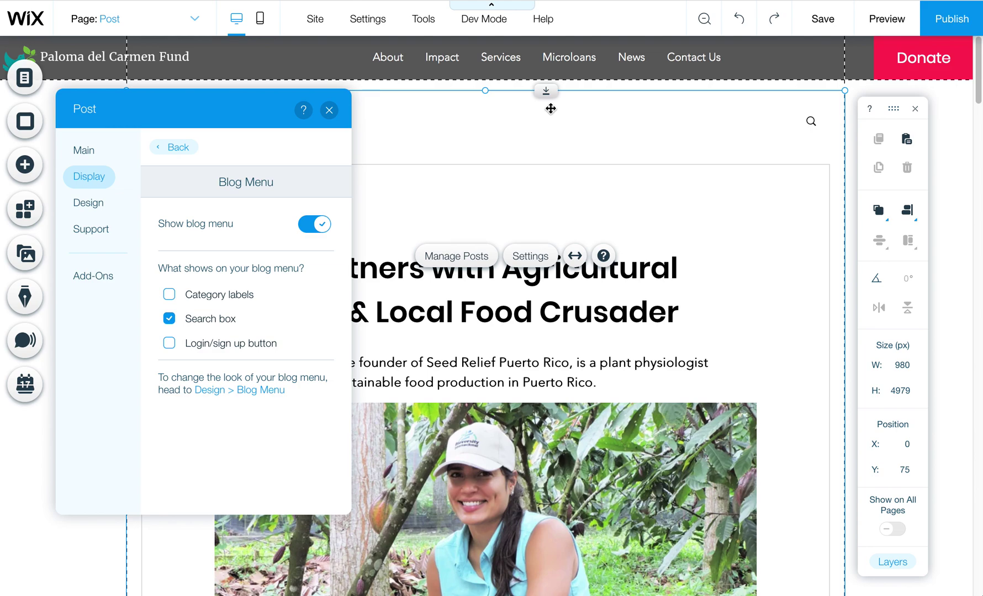
click(86, 203)
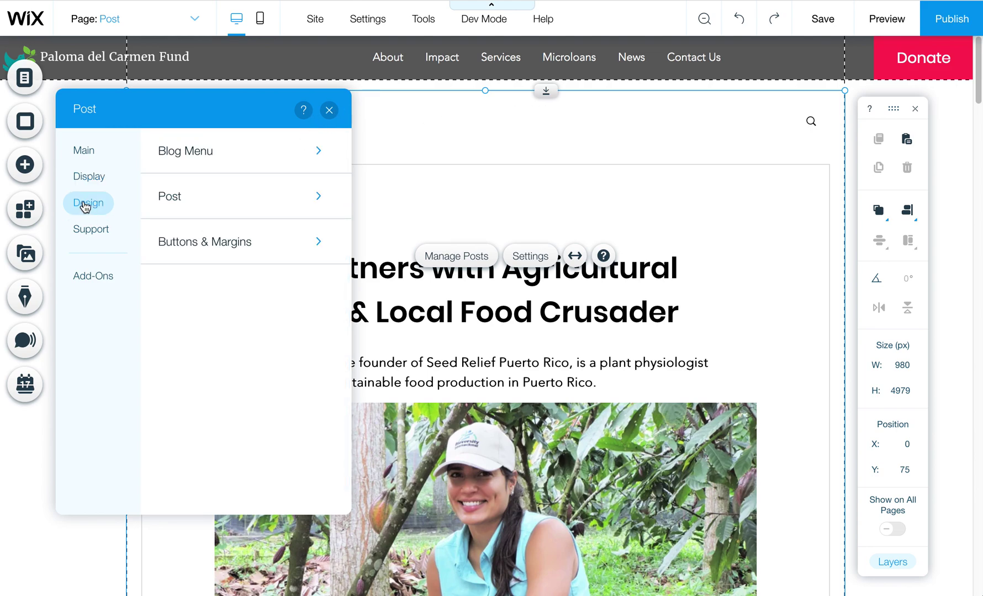
click(194, 159)
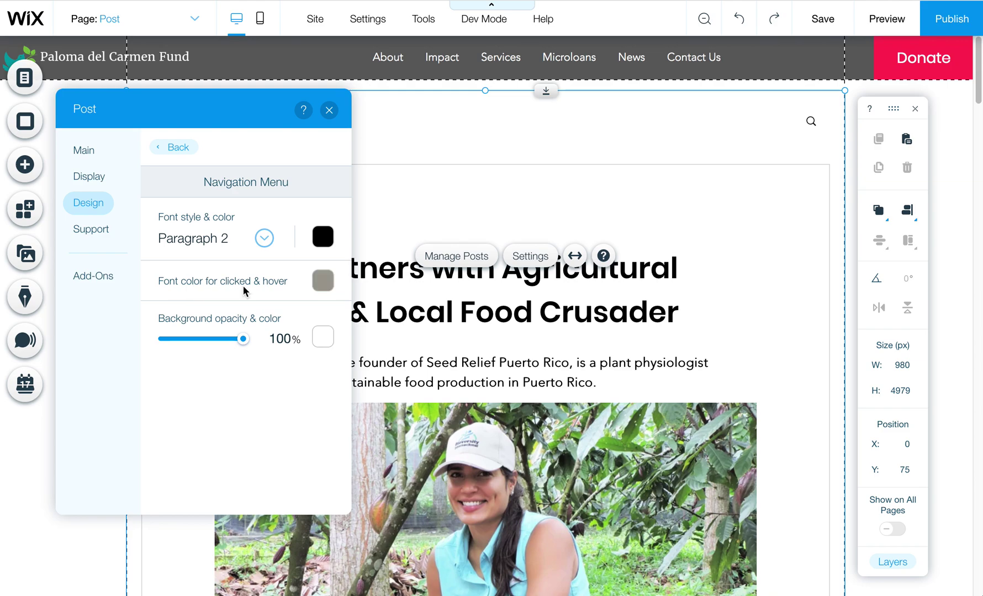
click(322, 283)
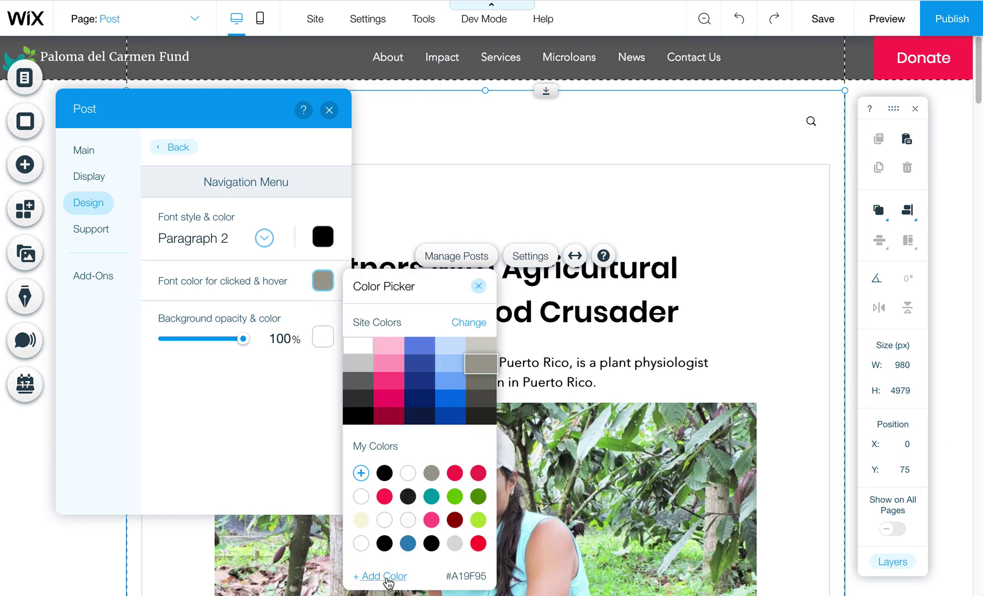
click(229, 381)
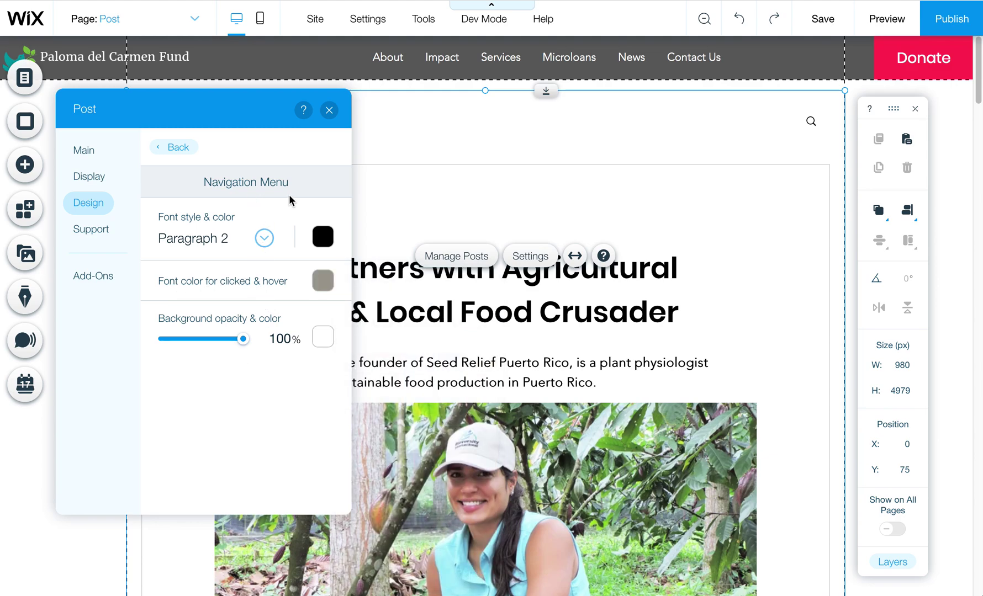
click(162, 152)
click(198, 203)
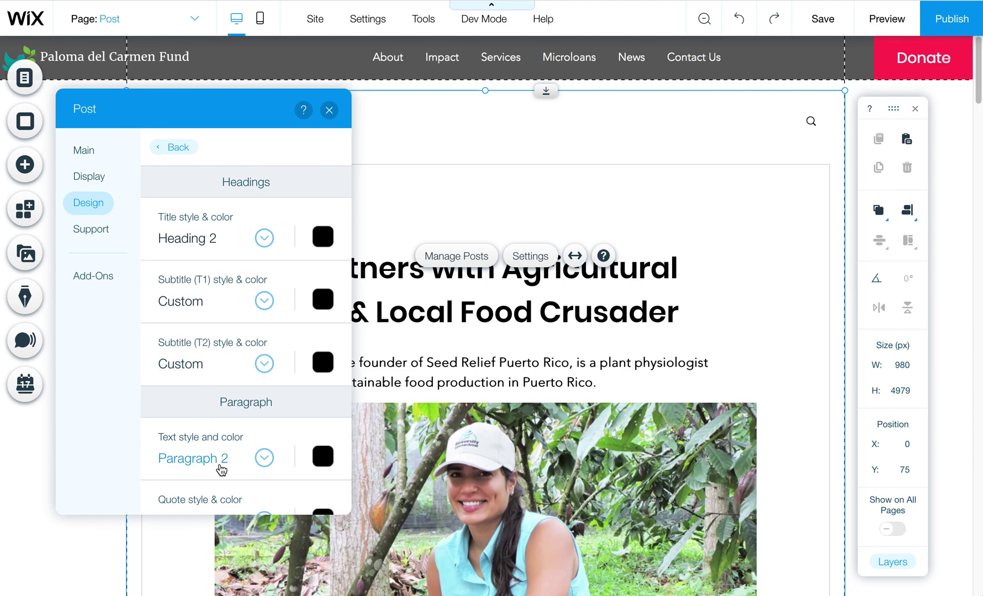
click(265, 459)
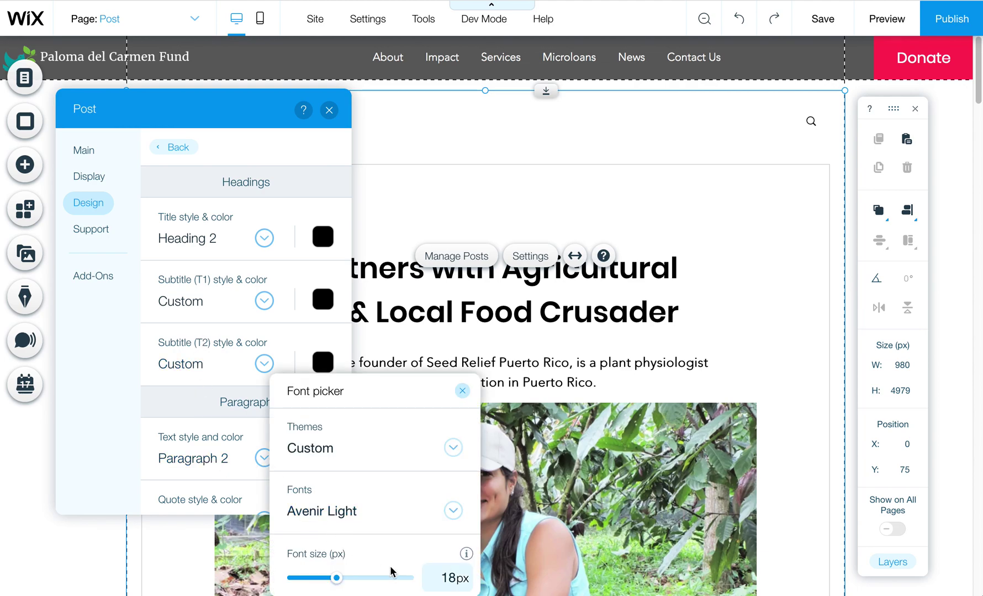
click(212, 417)
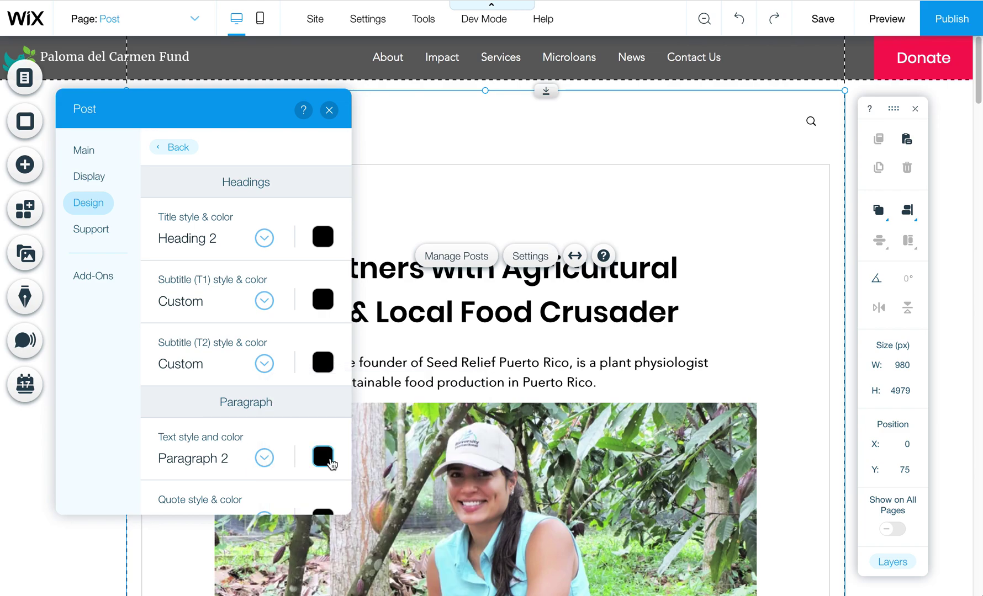
click(175, 148)
click(208, 198)
drag(348, 291, 349, 463)
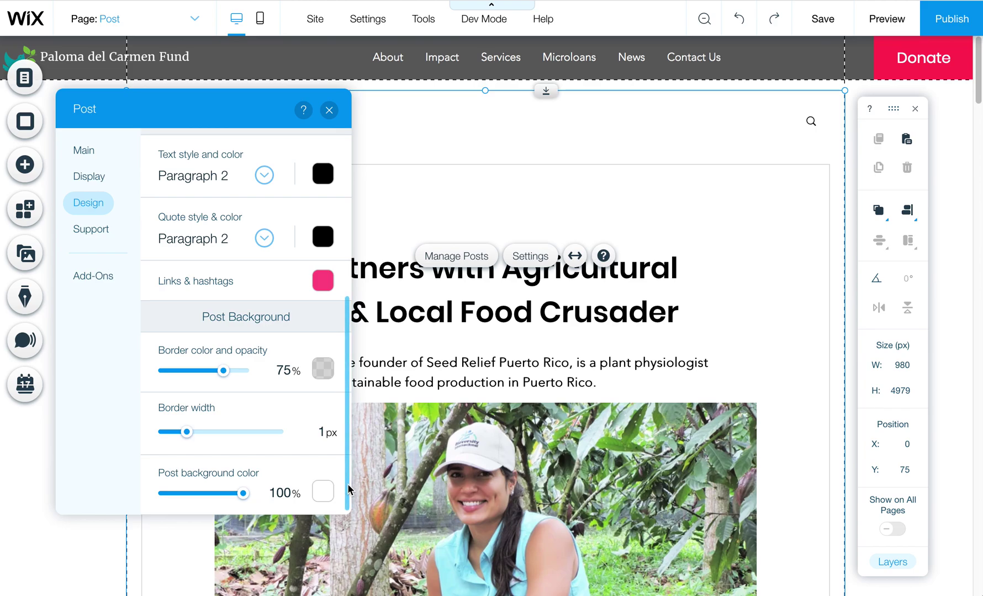
drag(349, 487, 340, 287)
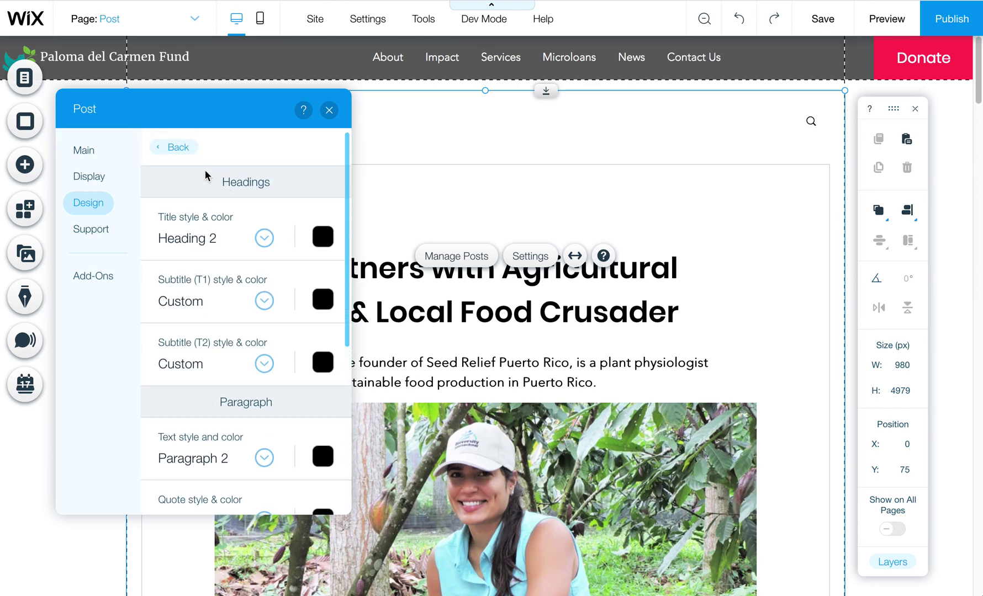
click(174, 147)
Step: Review the post's Buttons & Margins colours, then close the Post settings panel
click(221, 248)
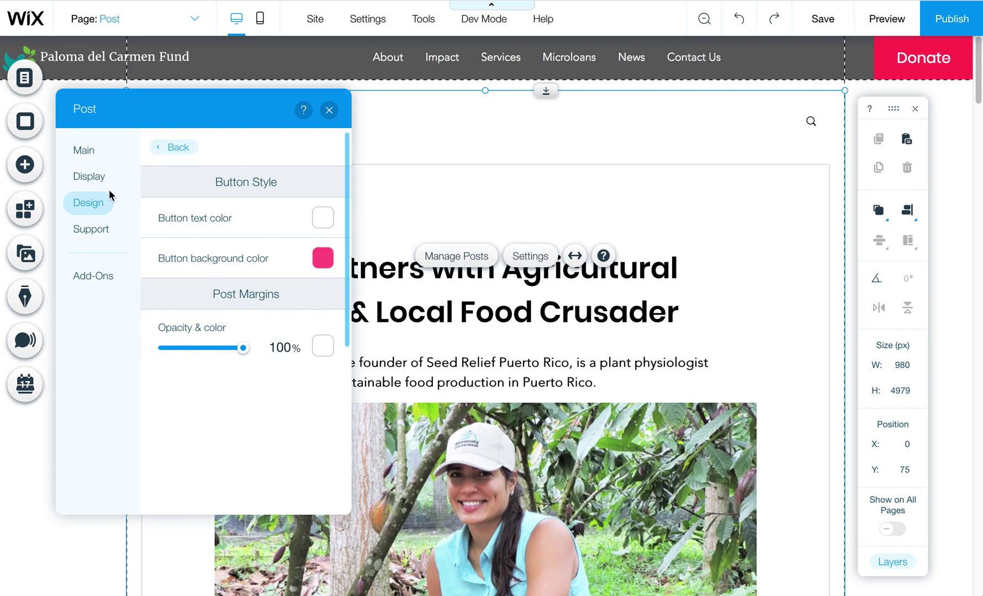
click(330, 110)
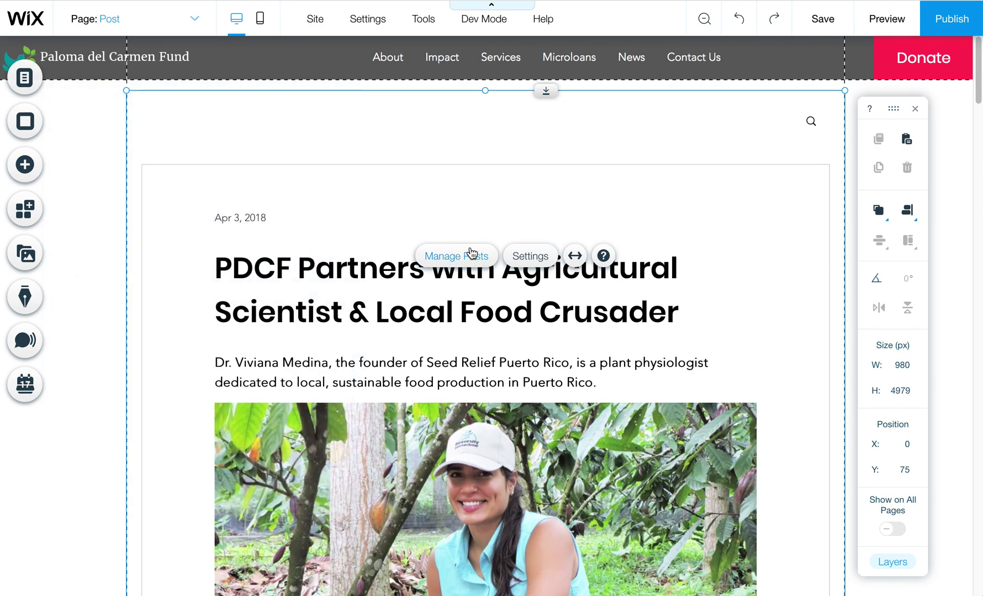
Step: Switch the editor to the blog's News page
click(25, 296)
click(123, 118)
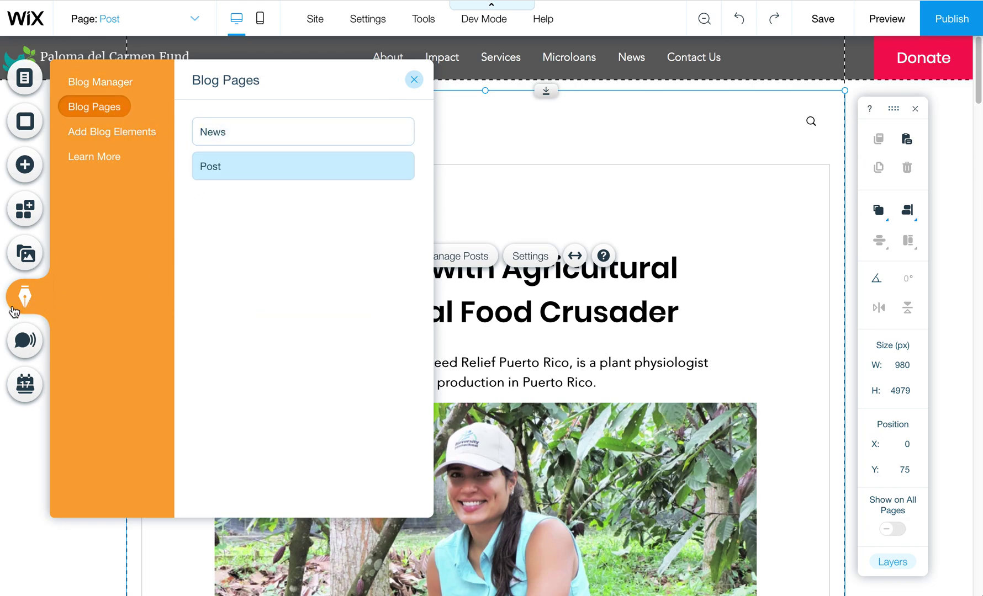
click(247, 138)
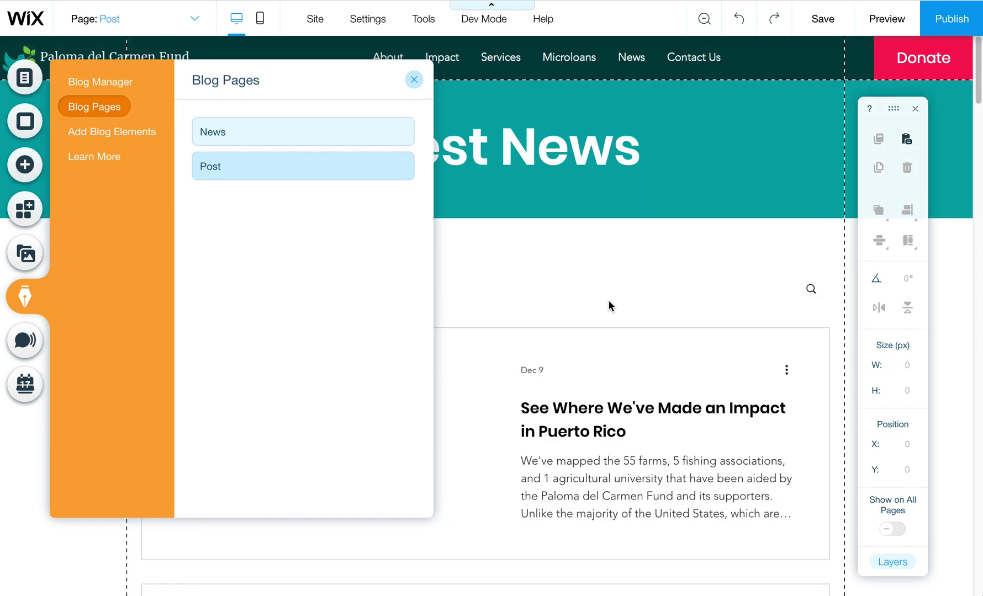
click(584, 371)
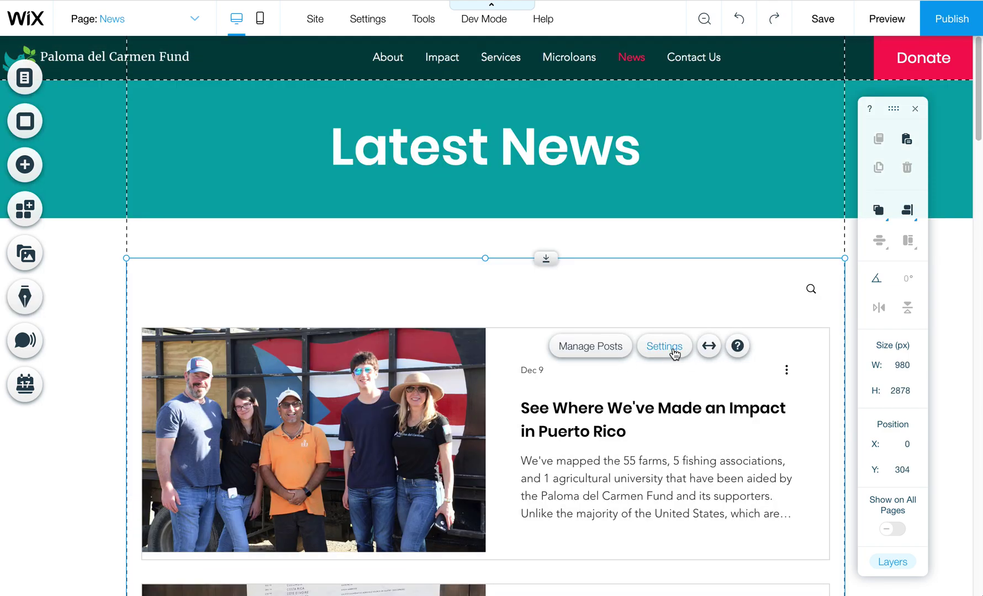
Step: In the blog feed's Blog Menu settings, turn Show blog menu off and back on
click(671, 347)
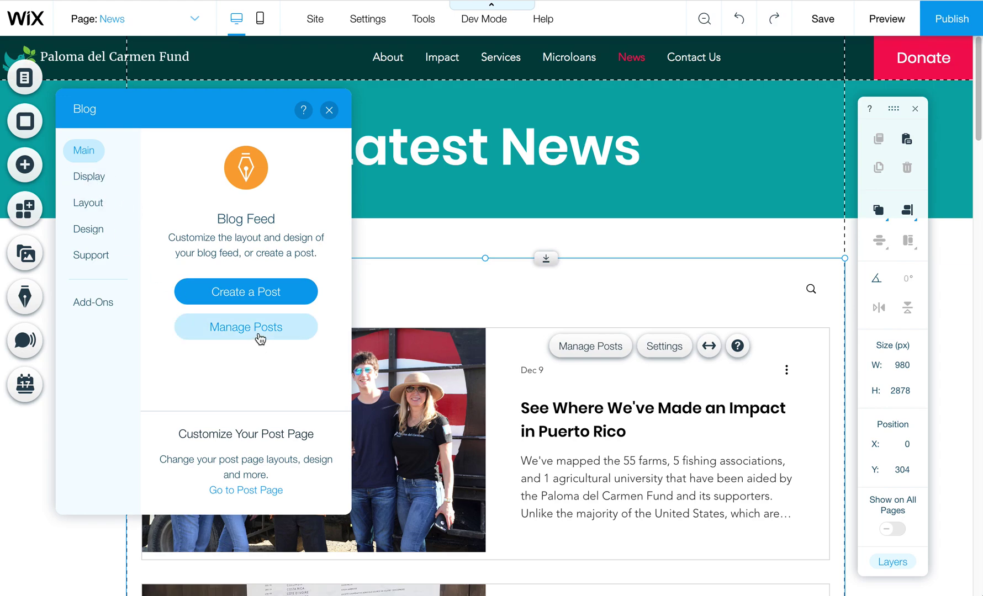
click(90, 181)
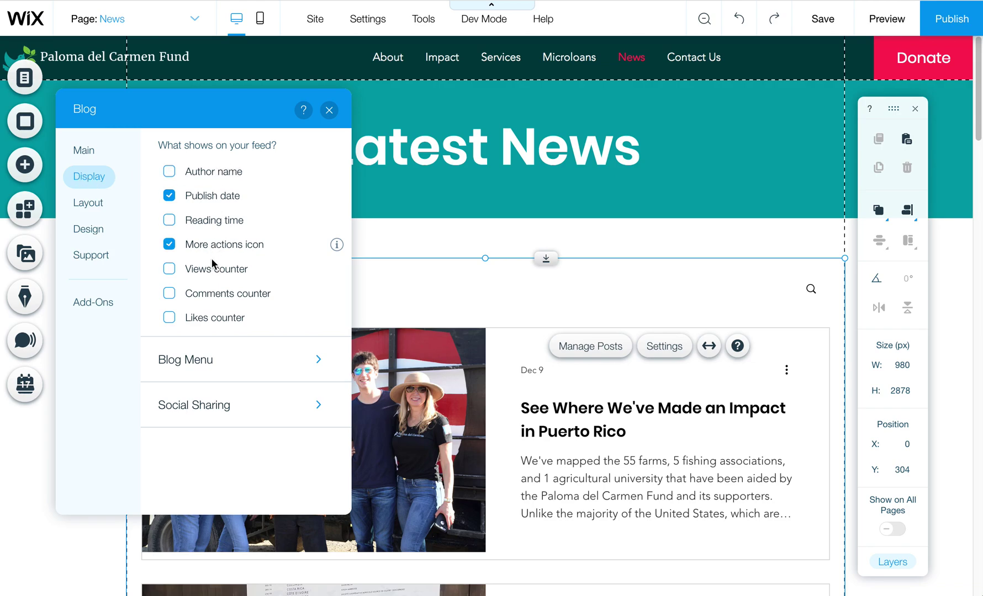
click(213, 358)
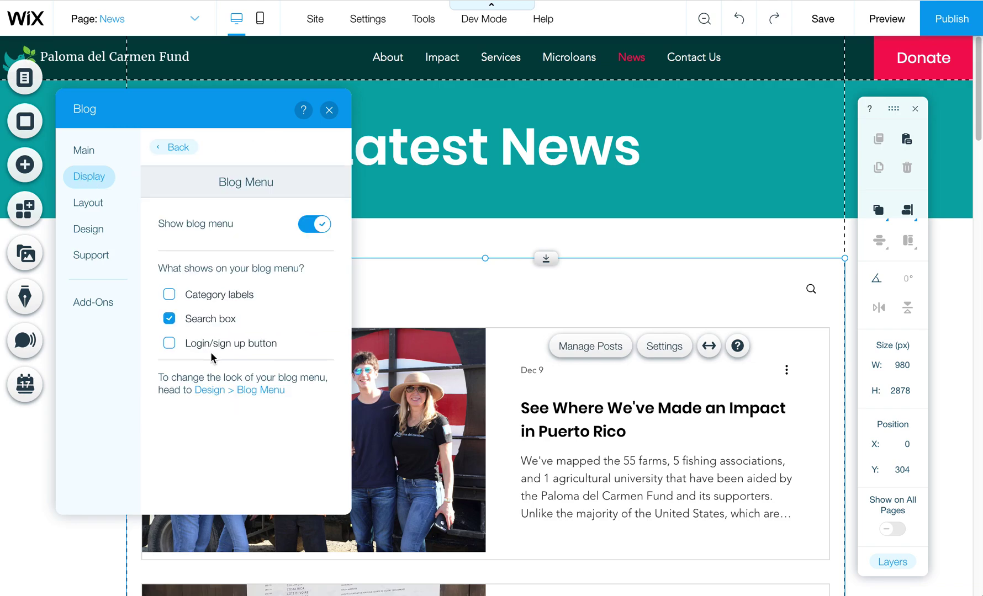
click(305, 224)
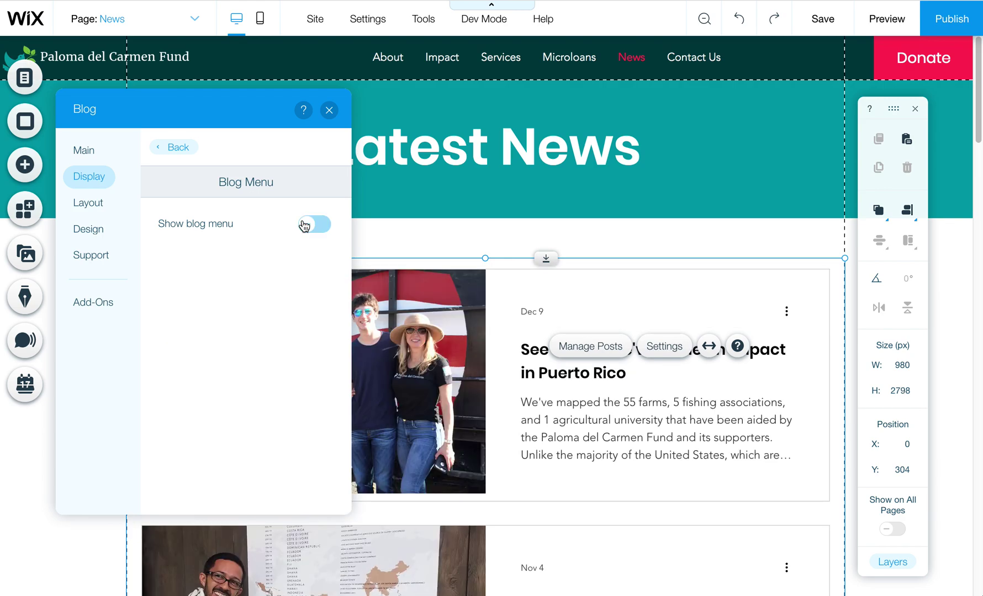
click(305, 224)
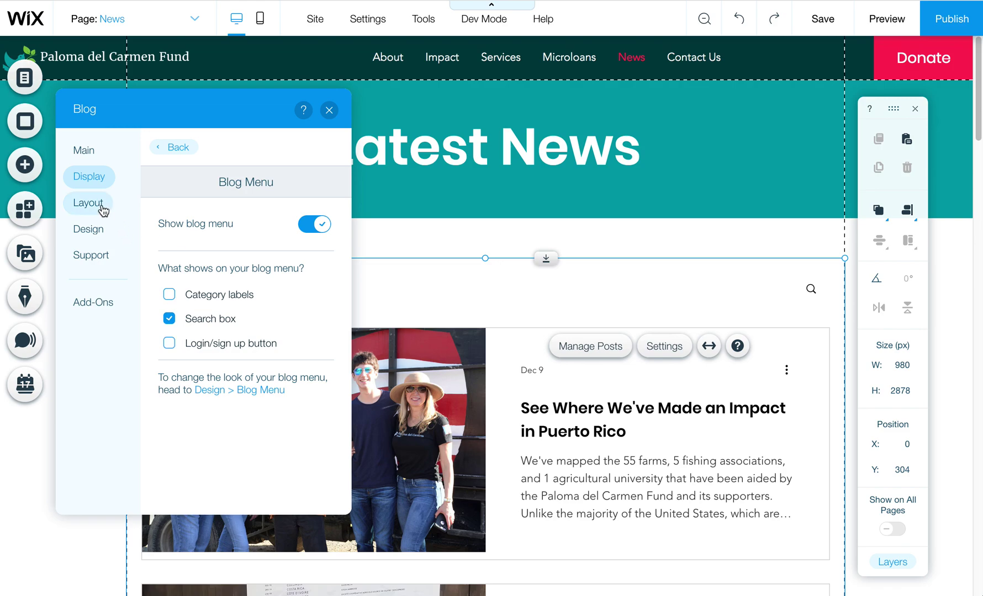
Step: Try the Tiled, Magazine and Editorial feed layouts, then settle on Side by Side
click(88, 203)
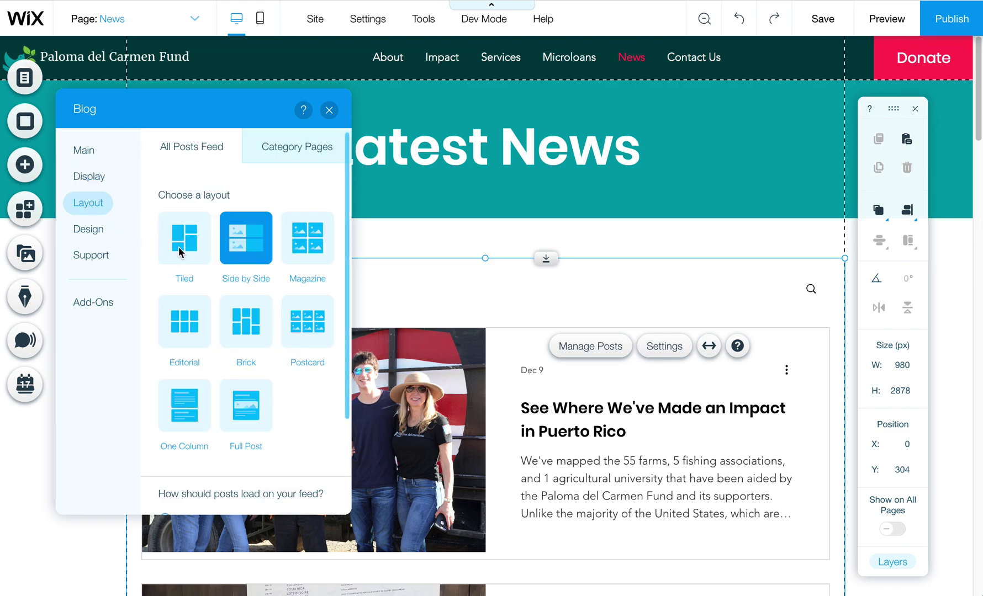
click(178, 247)
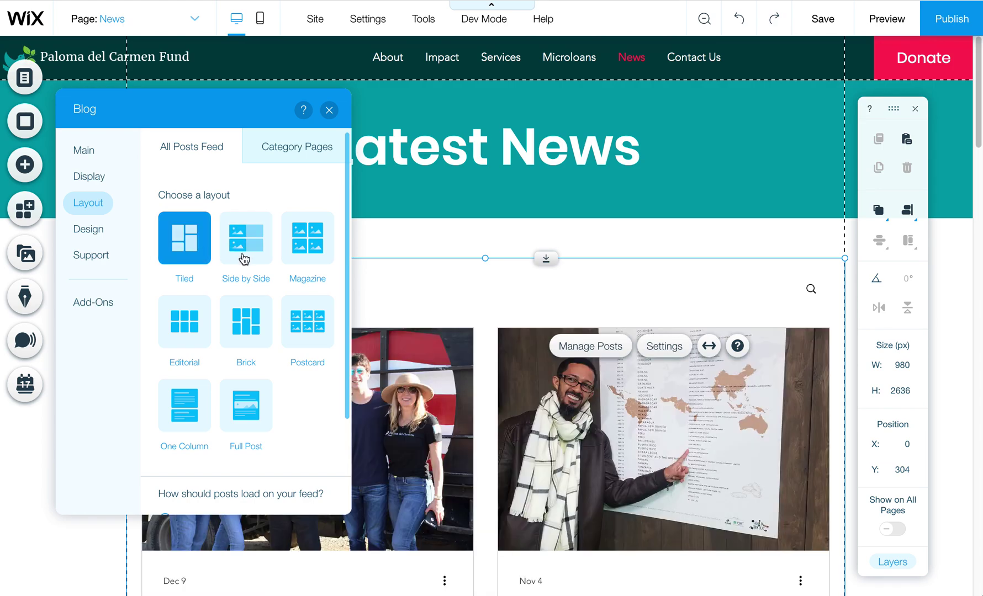
click(286, 255)
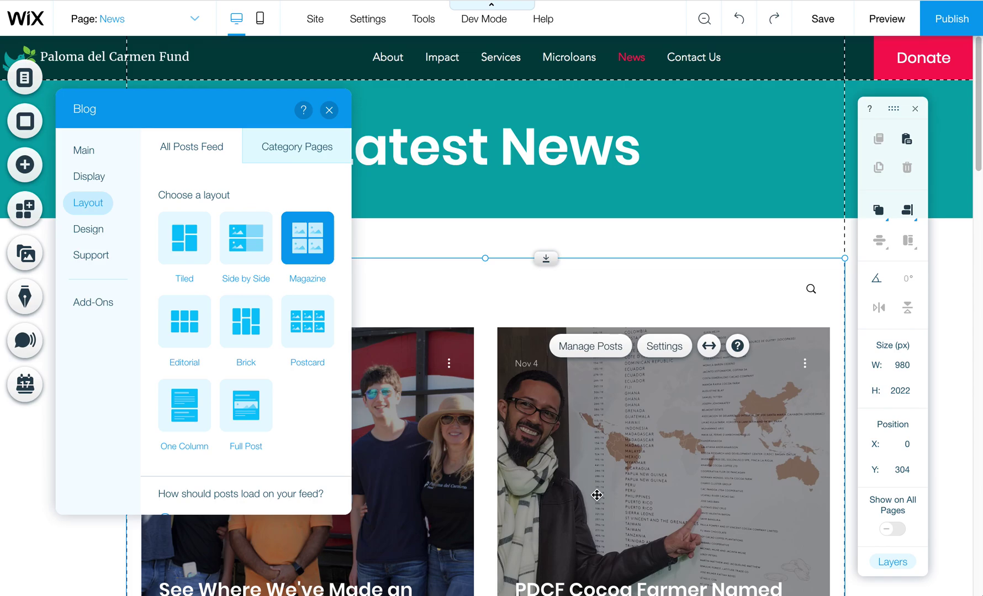
click(242, 238)
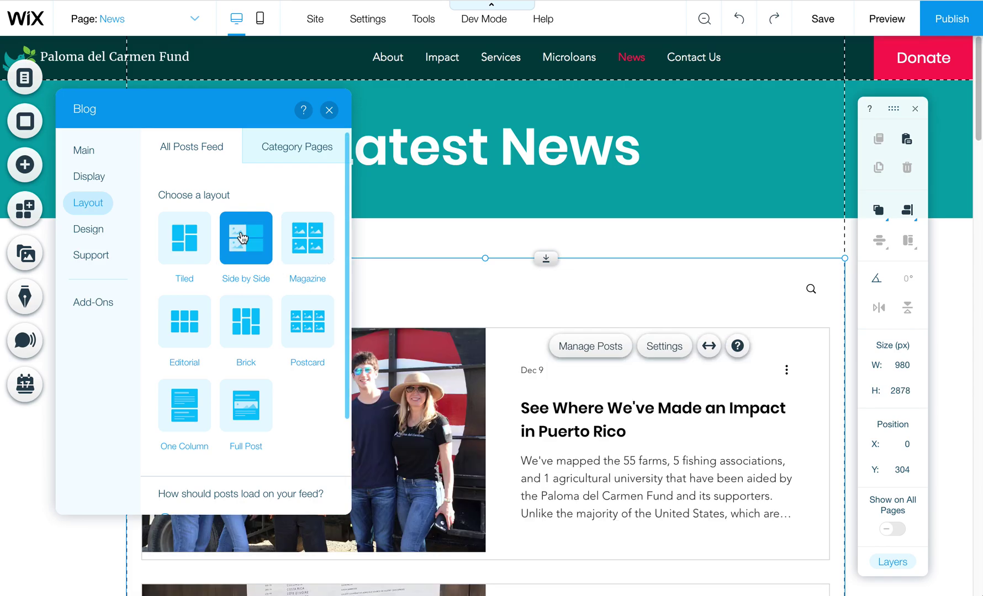
click(188, 238)
click(194, 326)
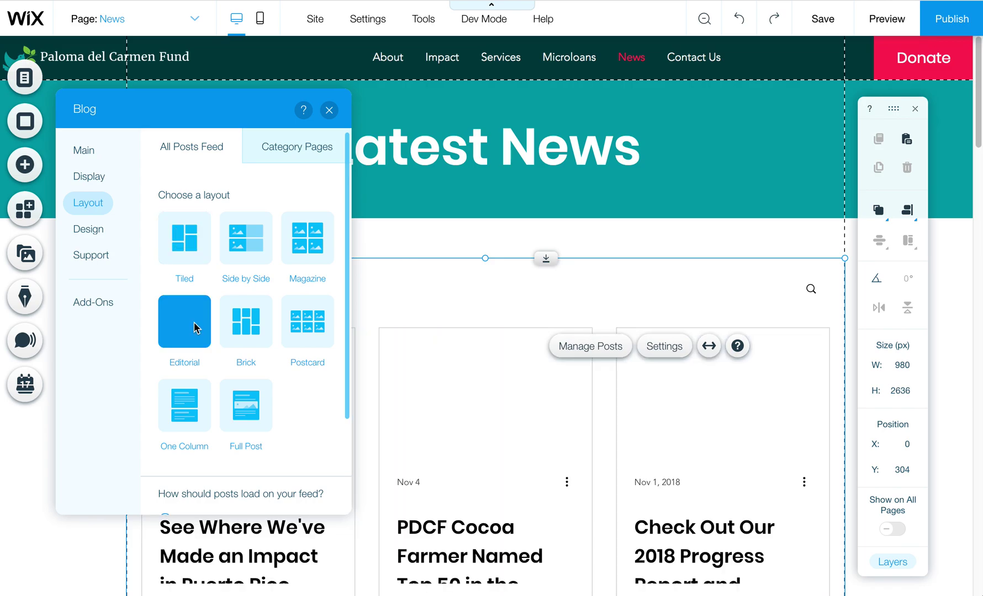
click(247, 237)
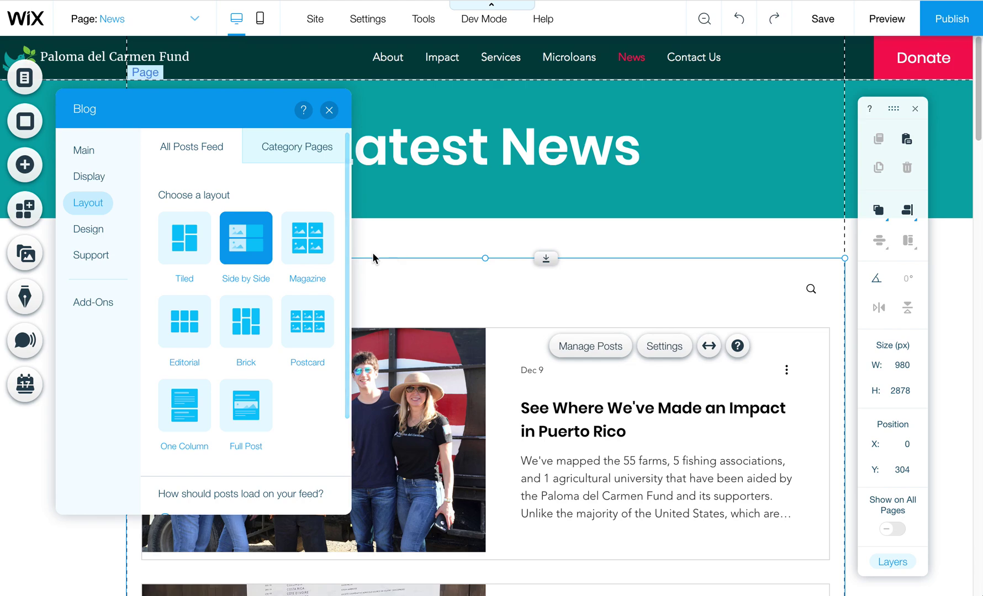
Step: Review the Category Pages layout settings for the News feed
drag(348, 253, 342, 335)
scroll(330, 396, down, 1)
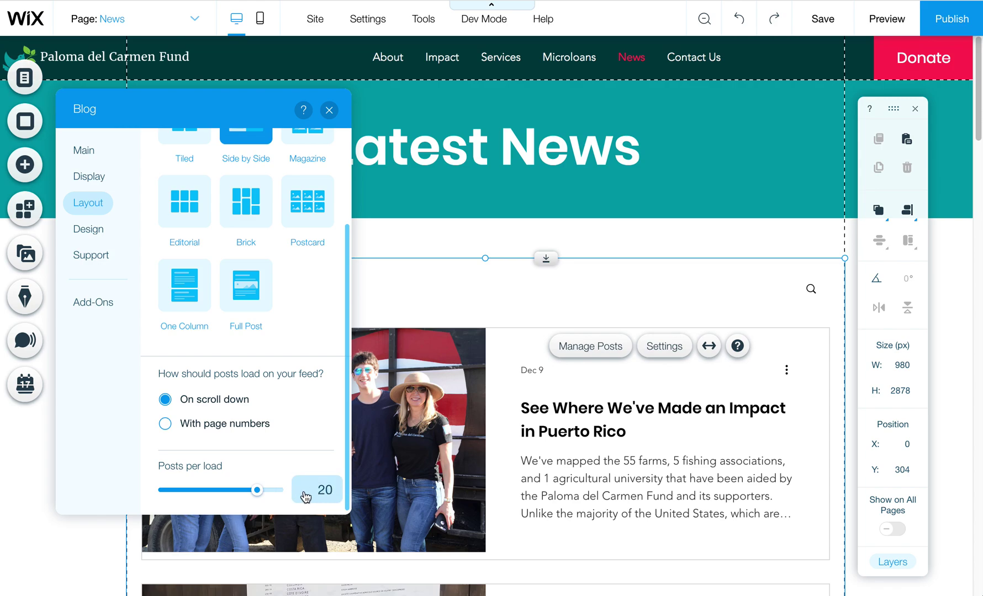
scroll(347, 283, up, 5)
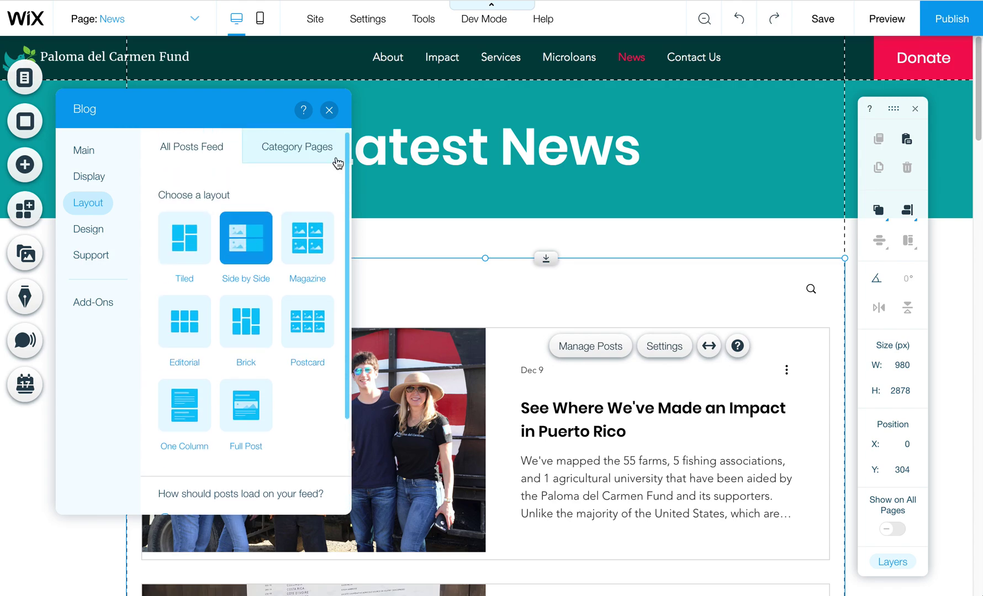
click(285, 159)
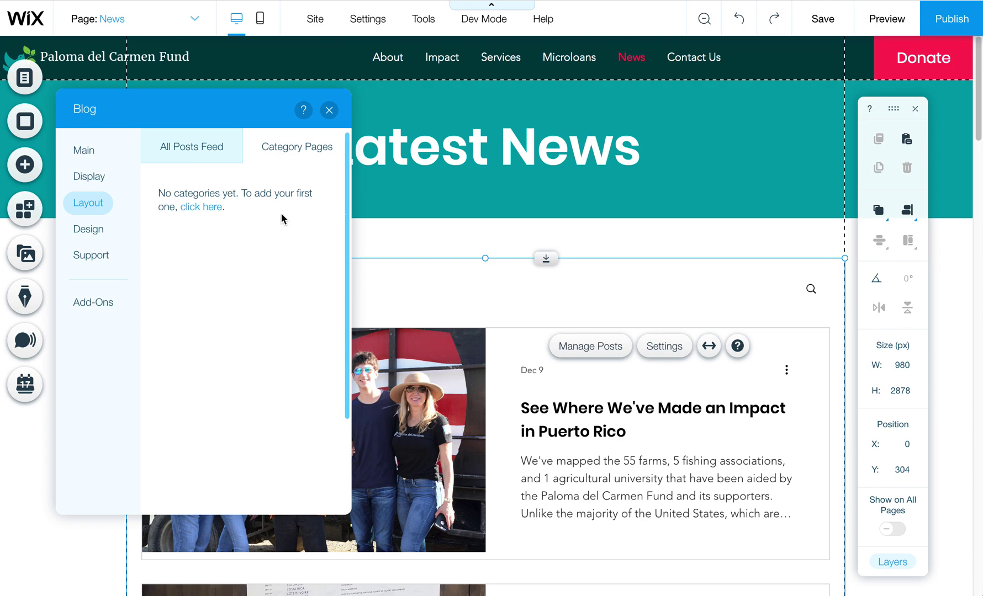
click(84, 232)
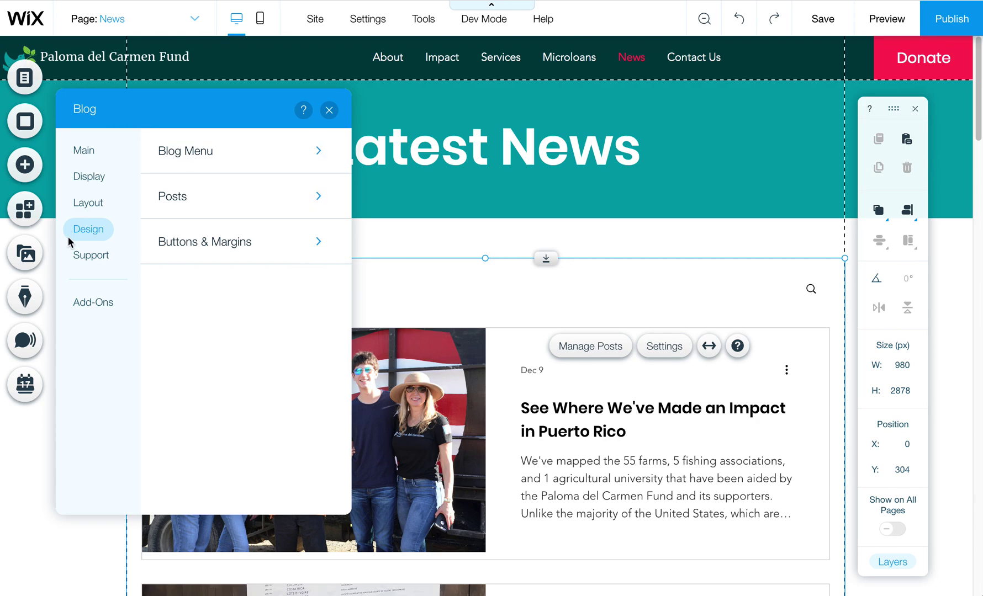
Step: Preview the News page as visitors see it, then return to the editor
click(184, 159)
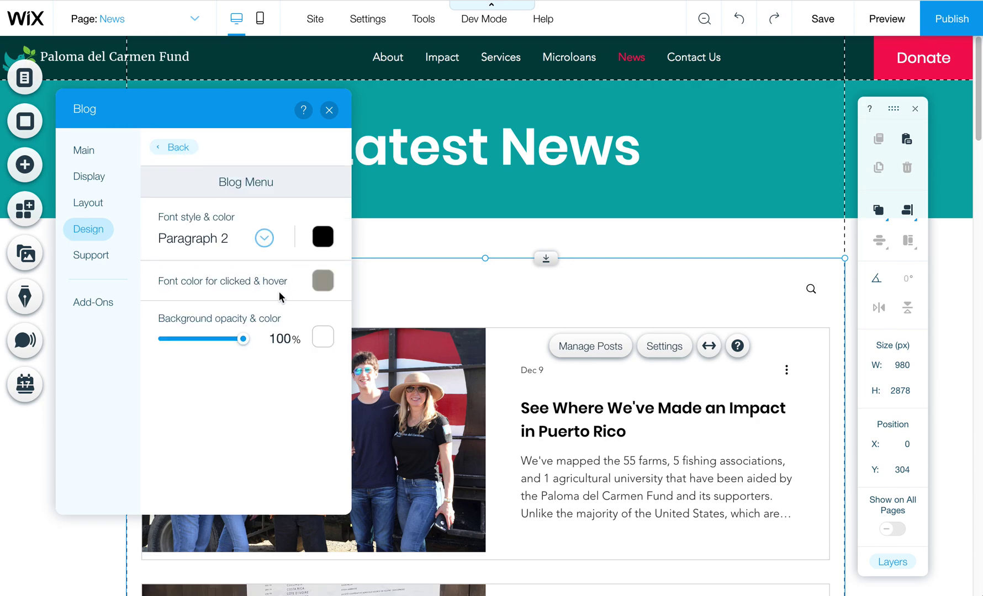
key(Escape)
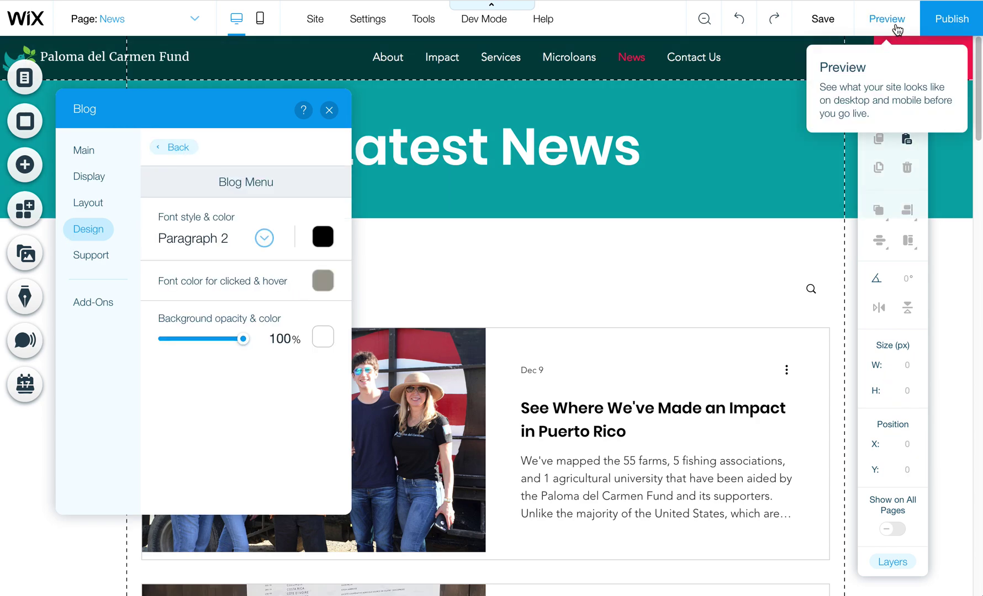
key(ctrl+p)
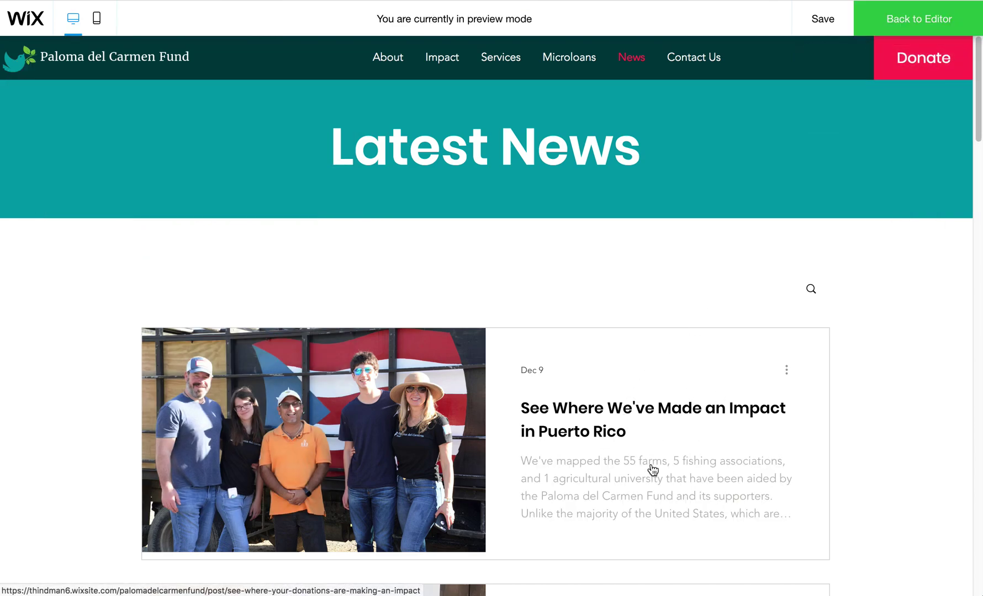
click(885, 24)
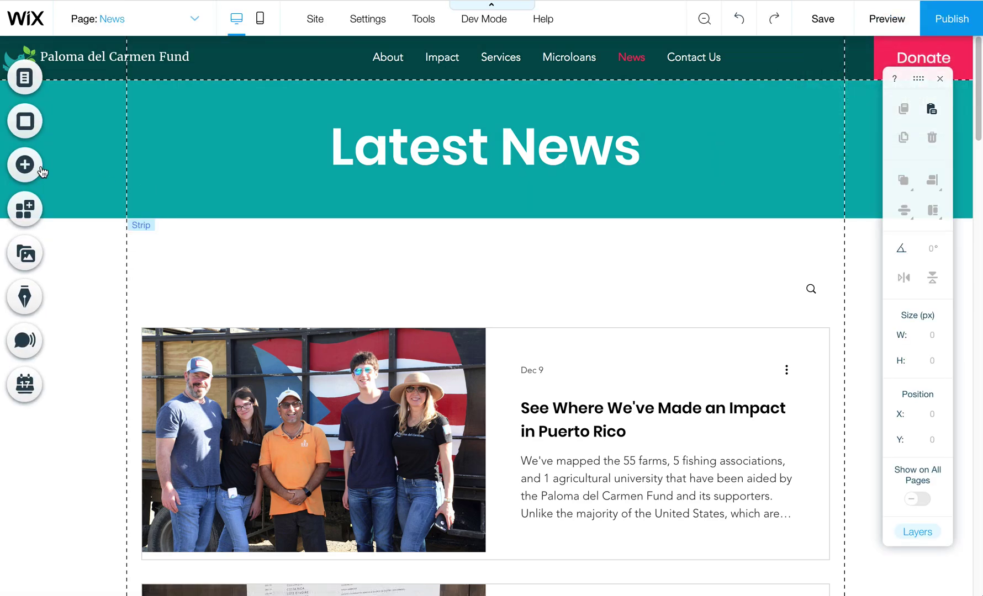
click(408, 419)
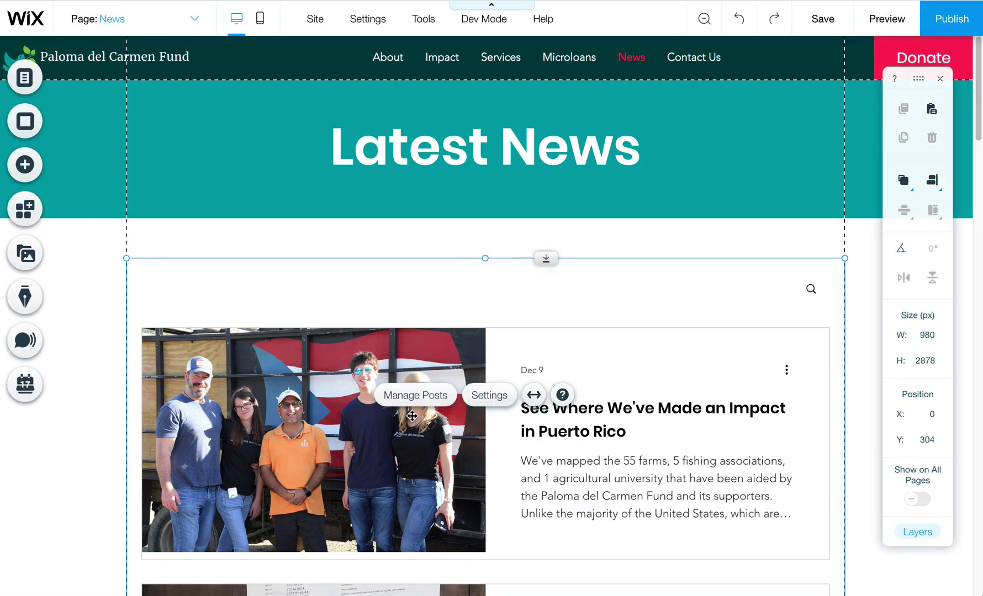
click(489, 395)
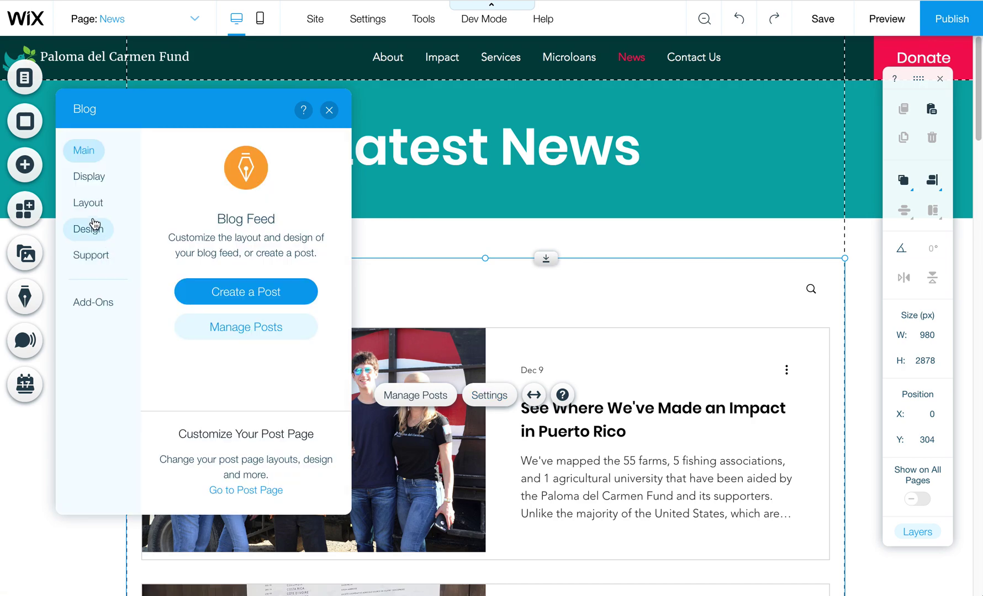
click(94, 230)
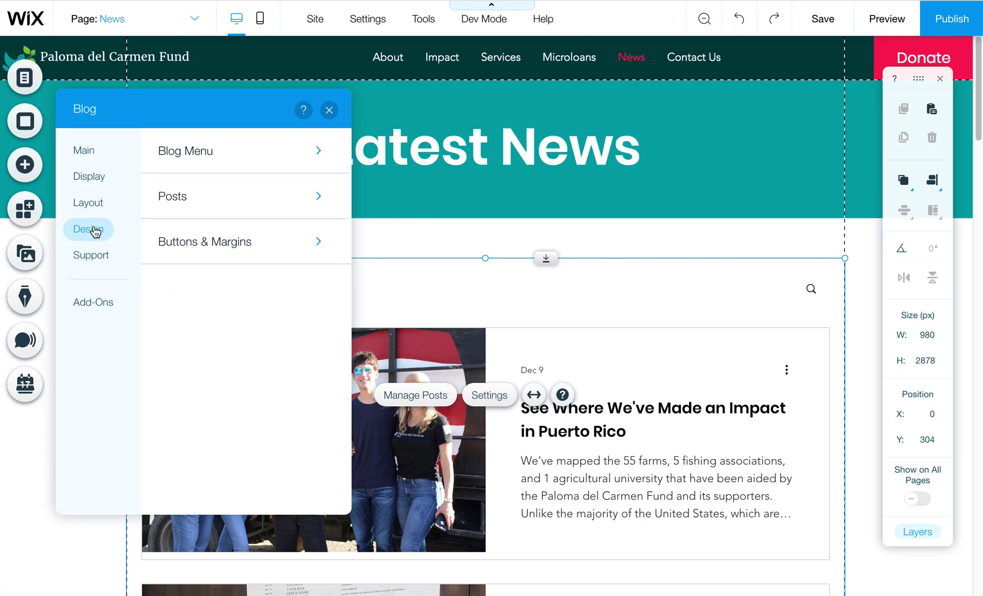
click(232, 160)
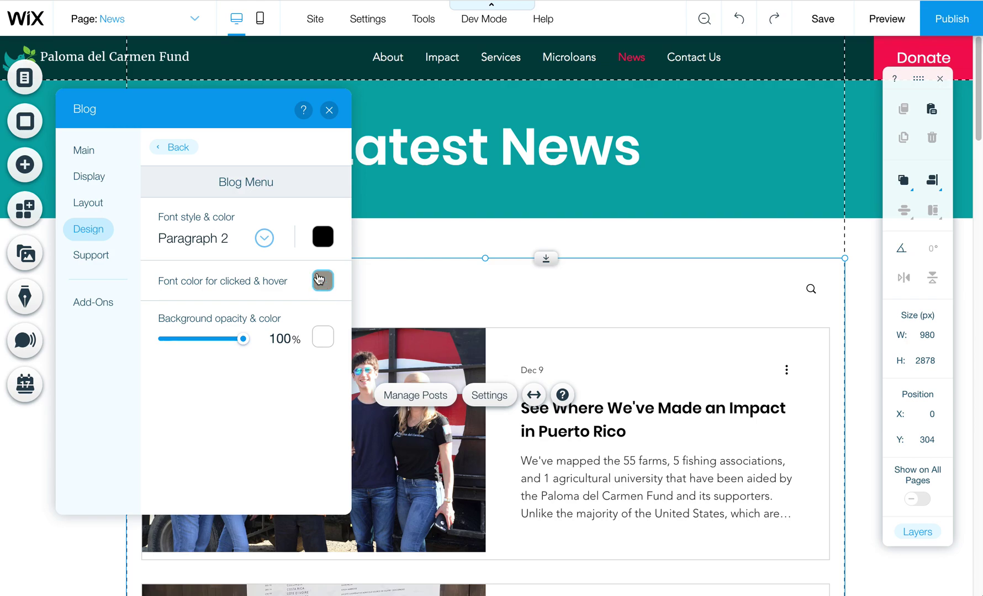
click(182, 157)
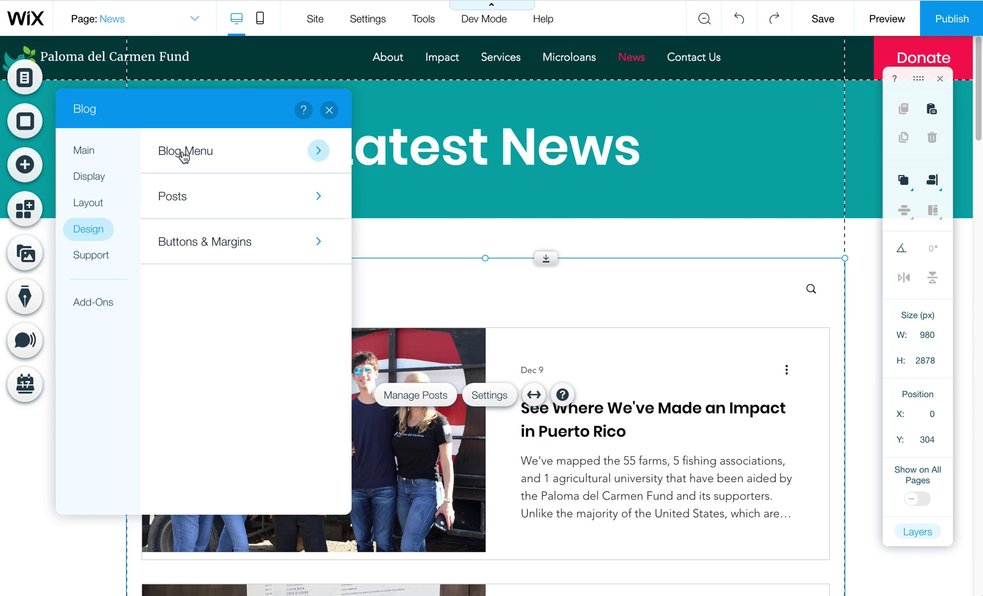
click(210, 199)
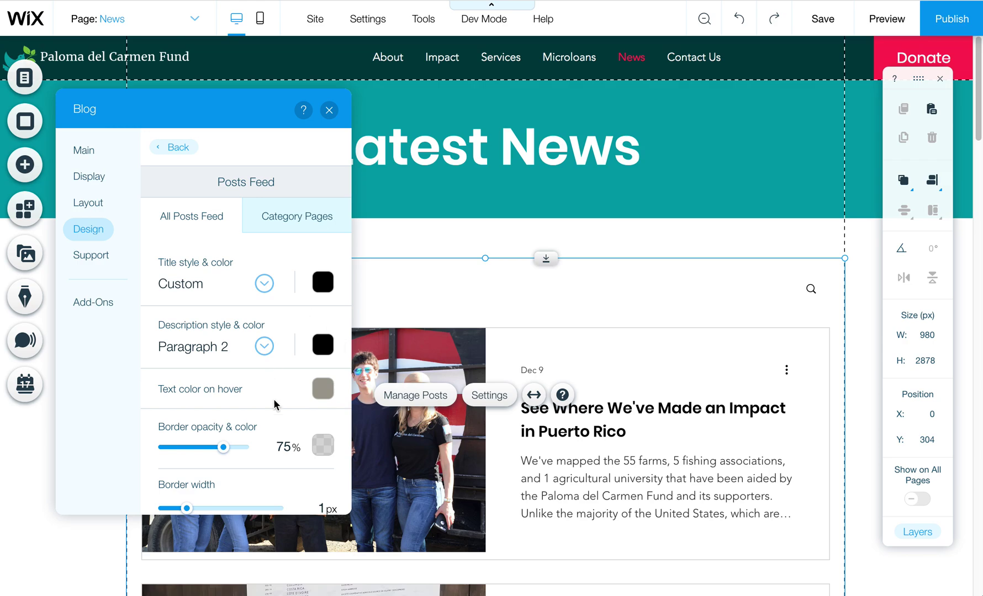
click(171, 147)
click(224, 247)
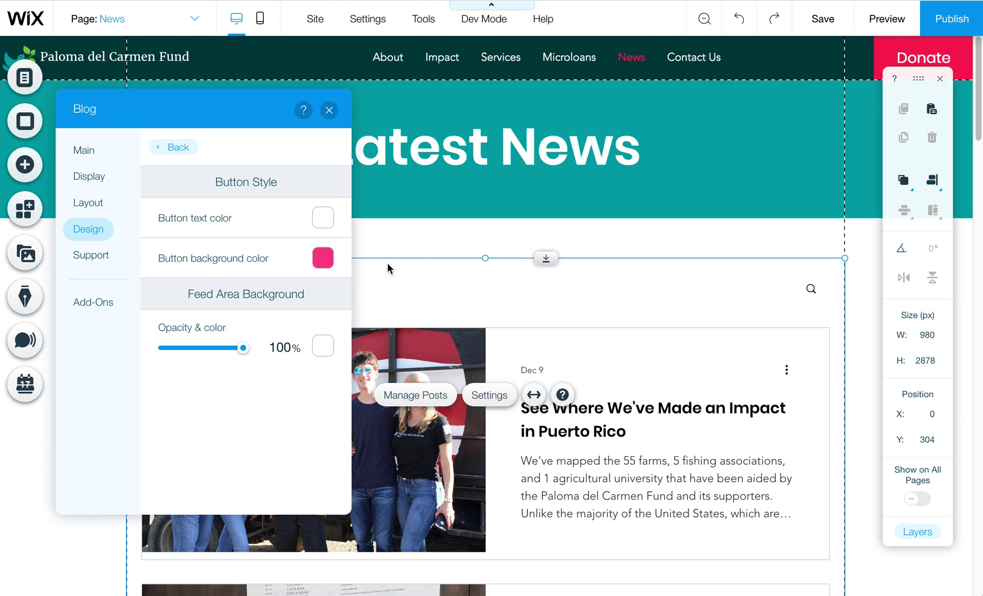
click(328, 110)
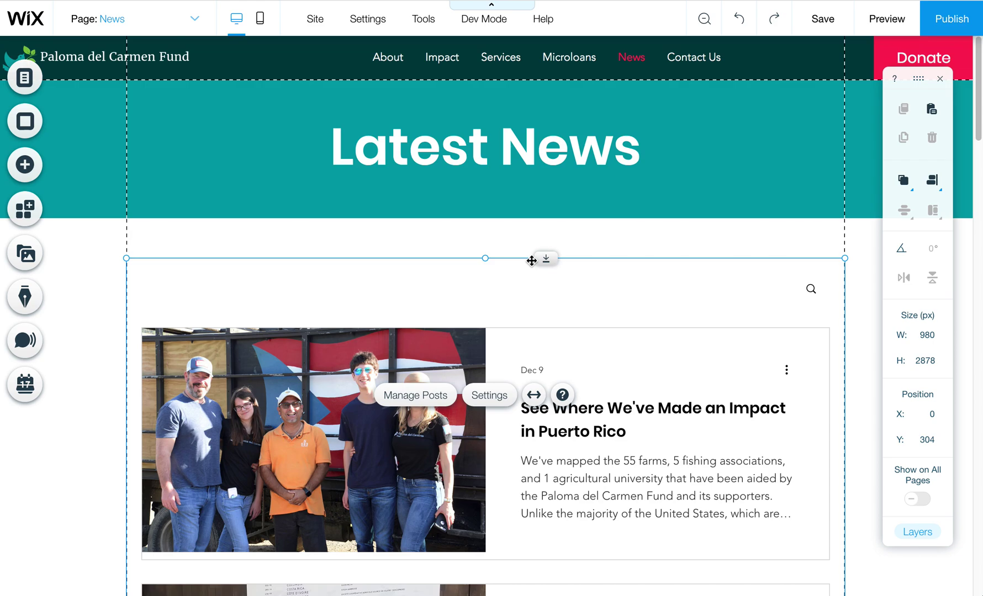
Step: Publish the site with the customized News page blog feed
click(954, 21)
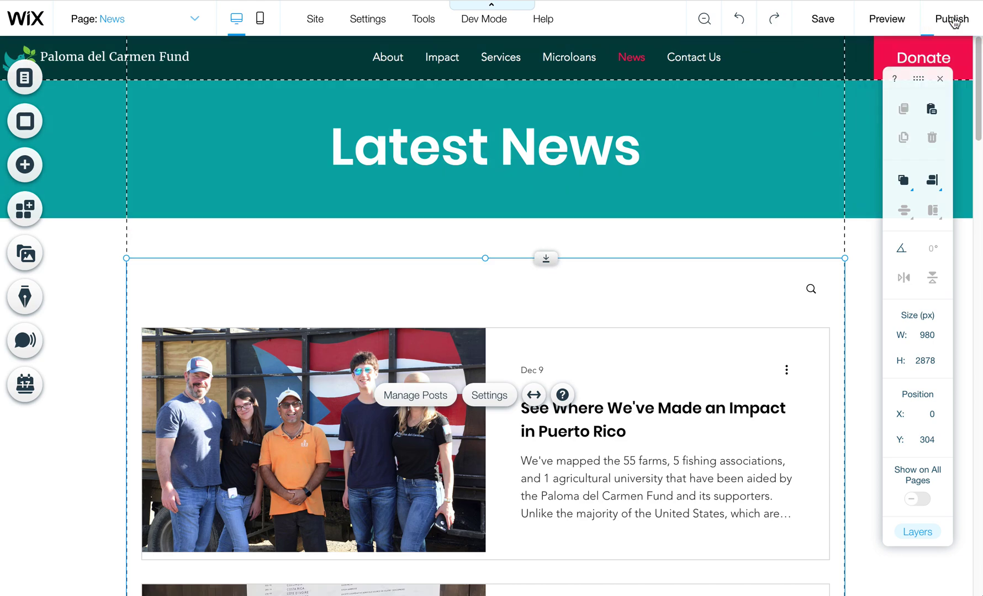